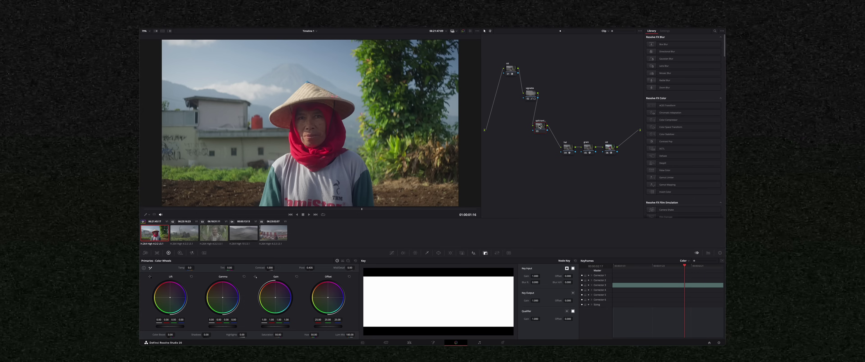
- Add Hue vs Hue points from the colour swatches and drag the blue point to rotate hues about -7
click(390, 253)
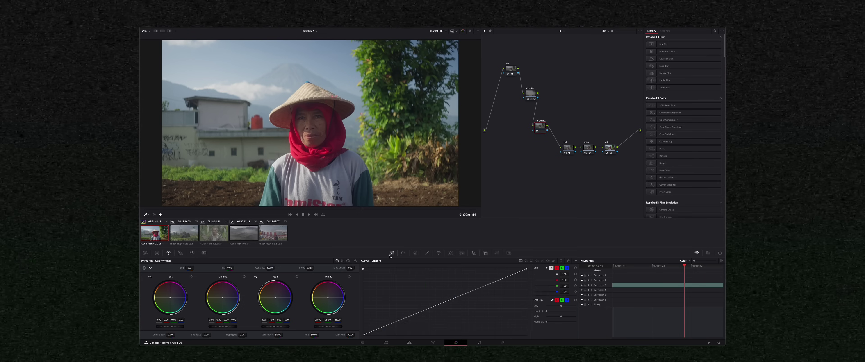
click(527, 262)
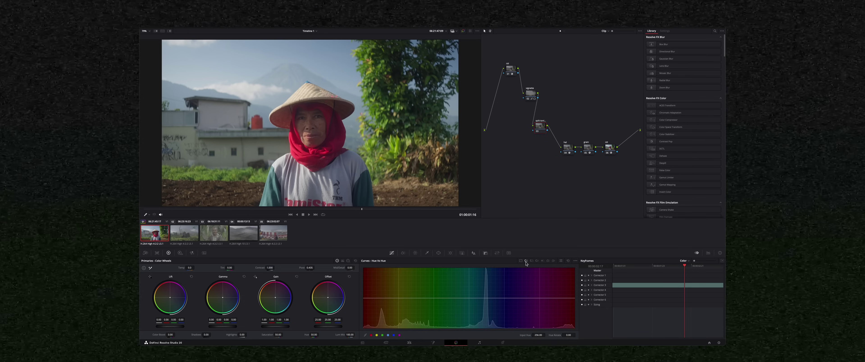
click(371, 336)
click(377, 335)
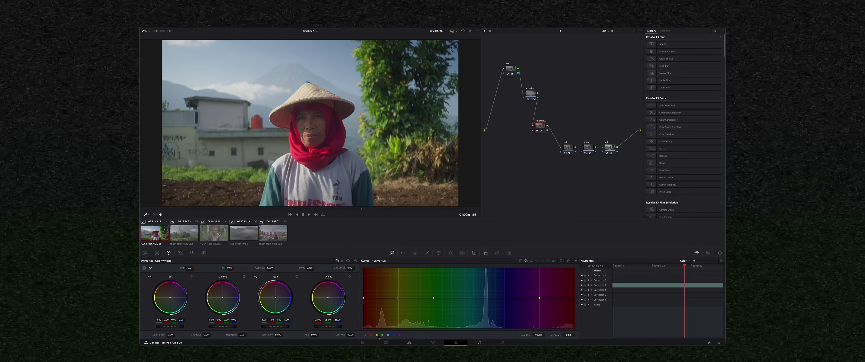
click(394, 336)
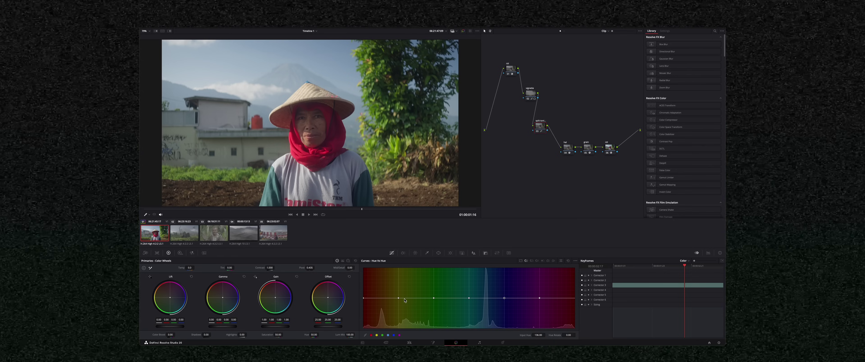
drag(381, 298, 540, 301)
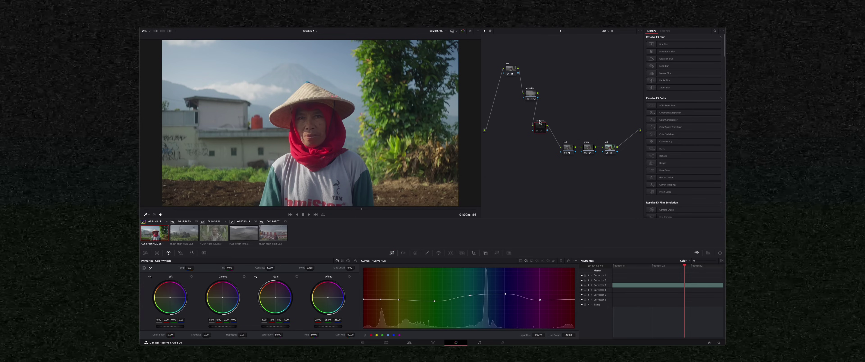
- On the Custom YRGB curve, deepen the shadows slightly and lift the midtones and highlights
click(521, 261)
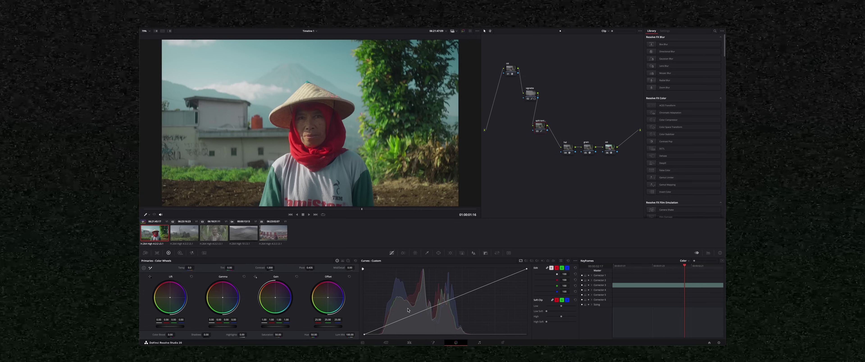
drag(393, 323, 395, 326)
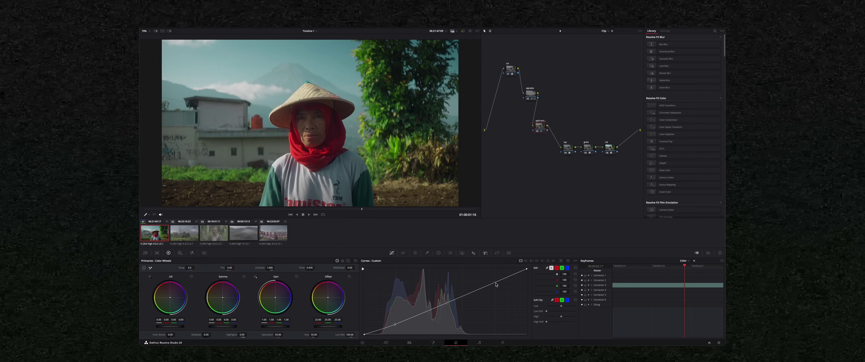
drag(496, 285, 492, 281)
drag(446, 304, 444, 301)
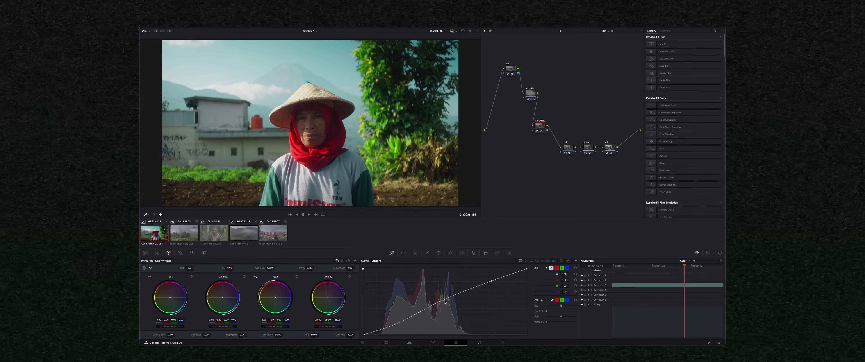
drag(395, 326, 396, 322)
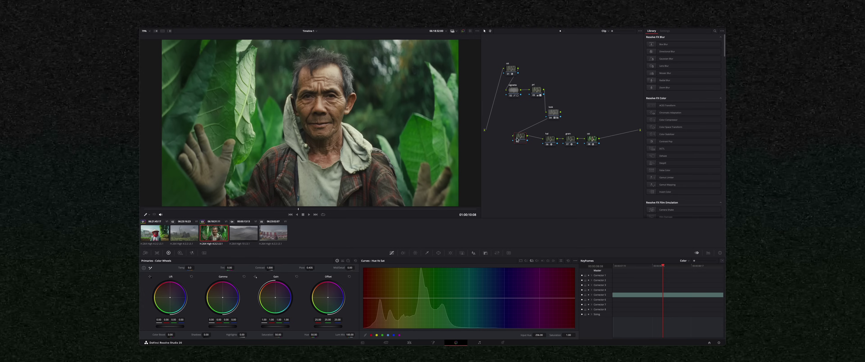
- Bring up the Color Warper's Chroma Warp controls for node 05
scroll(459, 191, up, 3)
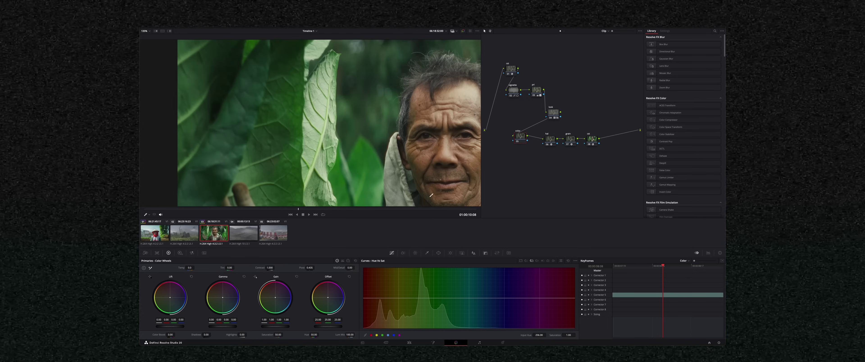
scroll(150, 38, down, 3)
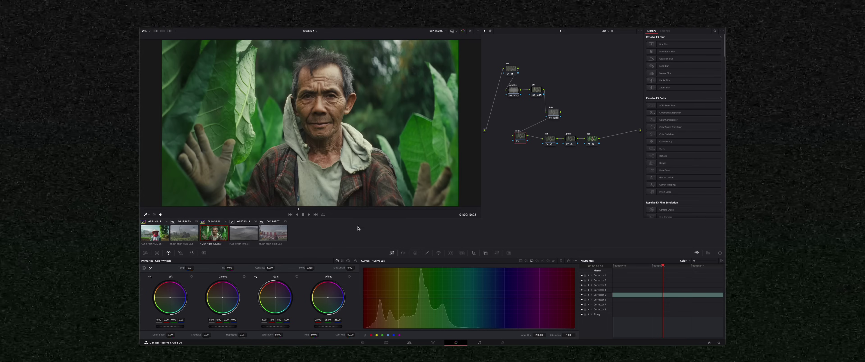
click(416, 253)
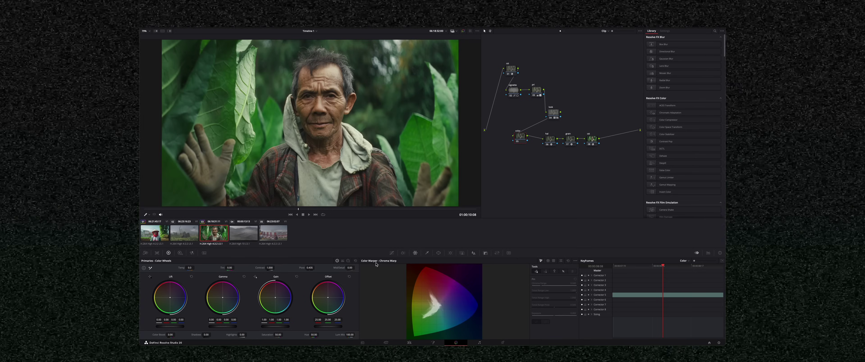
click(548, 261)
click(541, 261)
click(548, 261)
click(541, 260)
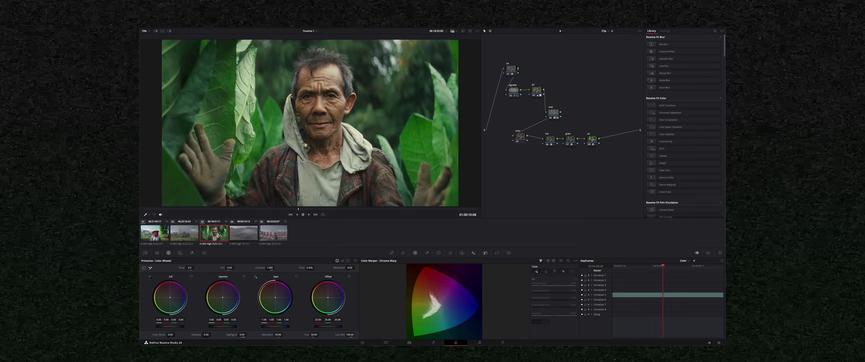
click(308, 85)
- Warp the red skin tones toward orange, refine it, and toggle the node with Ctrl+D to compare
drag(447, 291, 429, 291)
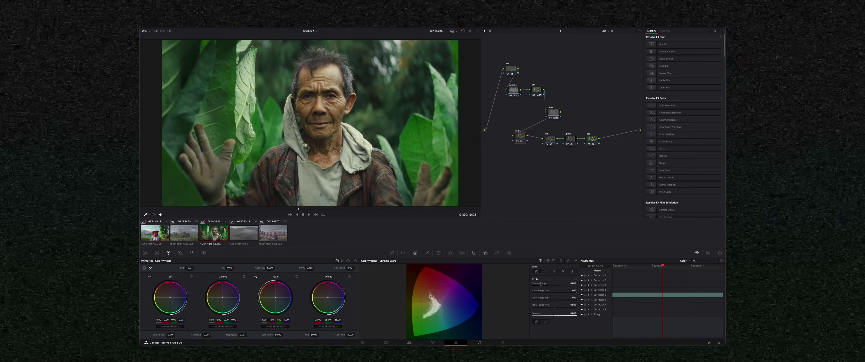
drag(433, 299, 433, 297)
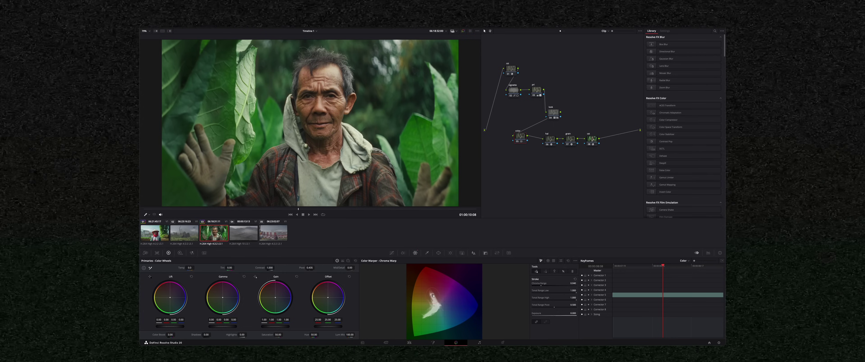
key(ctrl+d)
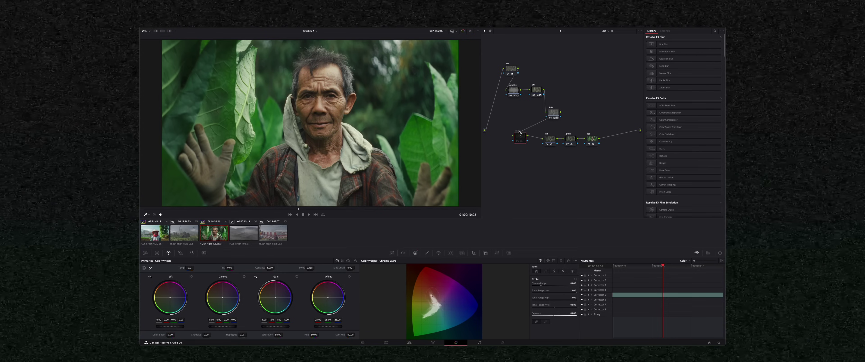
key(ctrl+d)
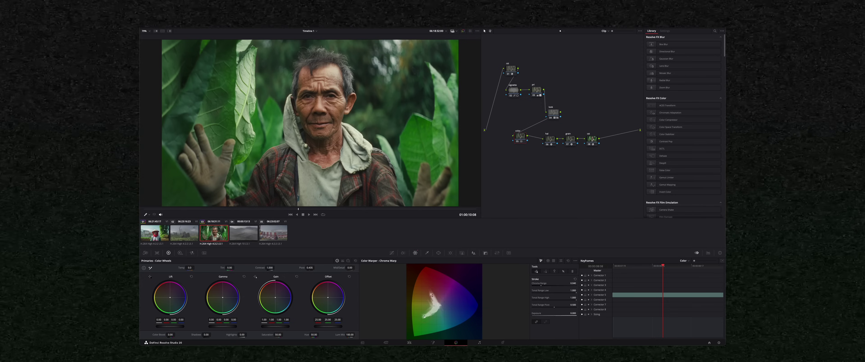
drag(431, 319, 428, 314)
key(ctrl+d)
key(ctrl+d)
key(ctrl+d)
key(ctrl+d)
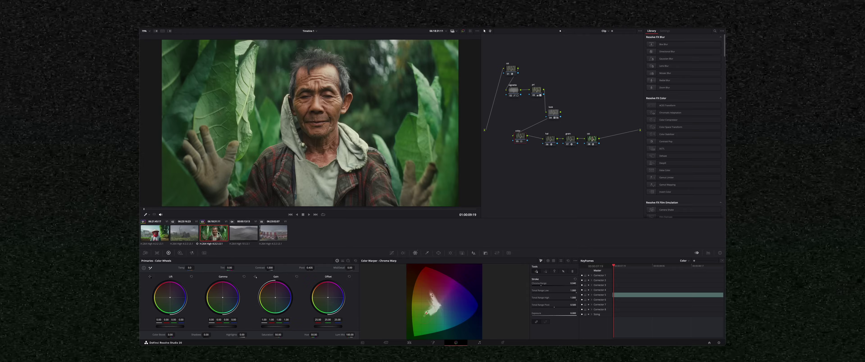
- Select all nodes, check the previous clip, and show the Gallery's Stills 1 album
drag(498, 58, 608, 180)
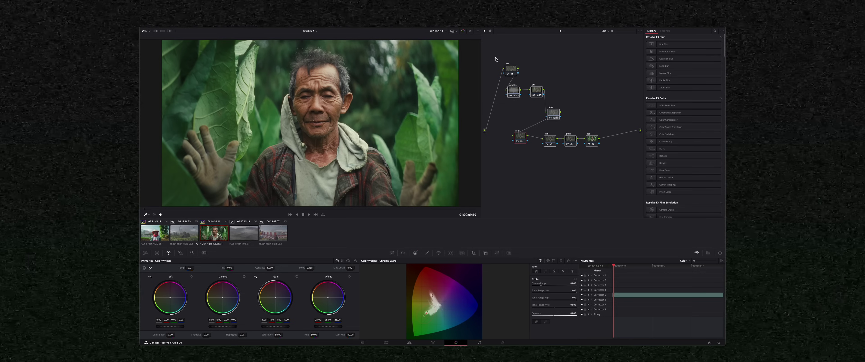
key(Up)
key(Down)
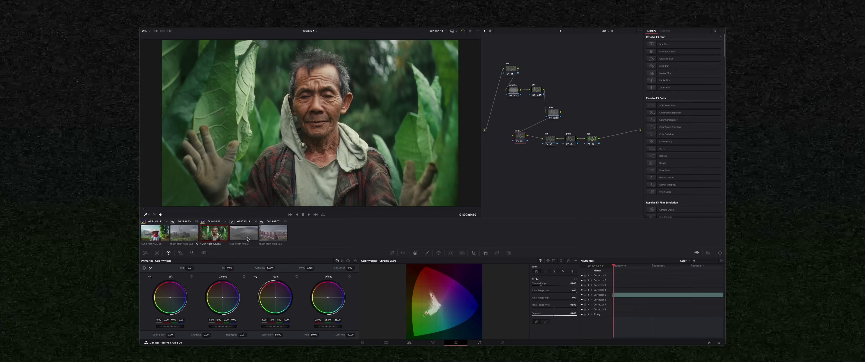
click(163, 30)
click(150, 38)
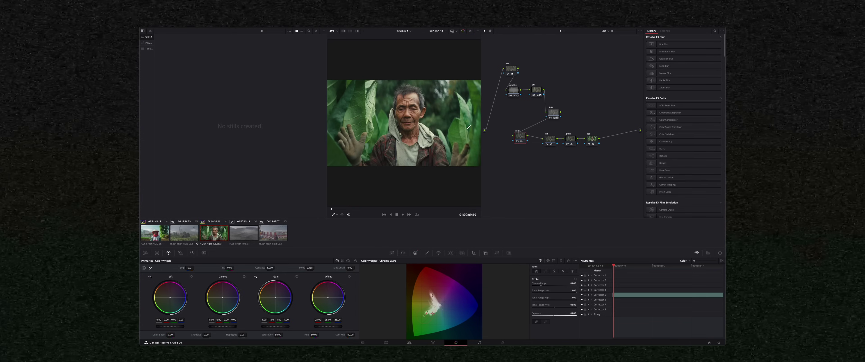
right_click(430, 134)
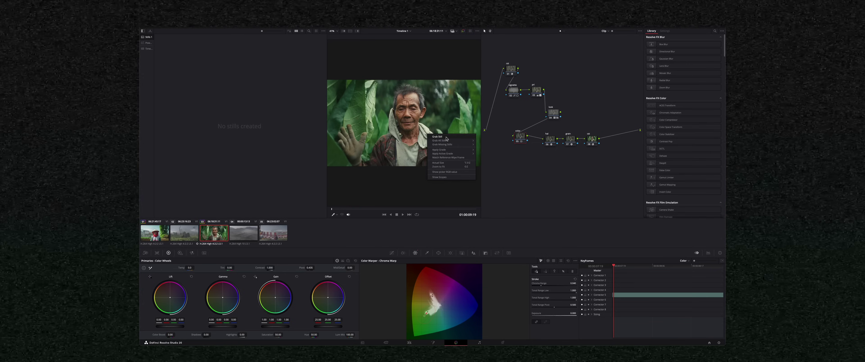
click(446, 137)
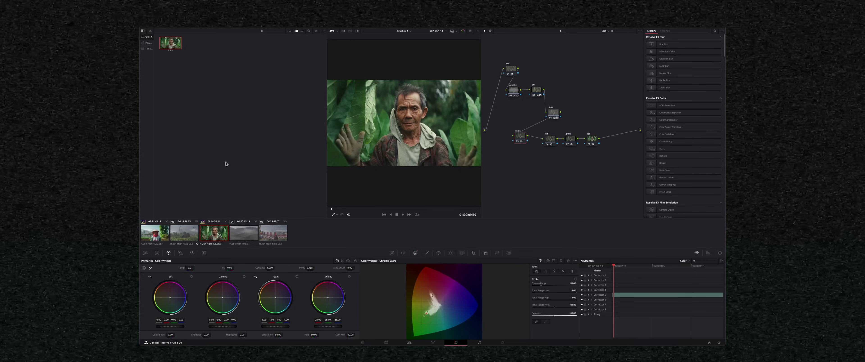
click(194, 233)
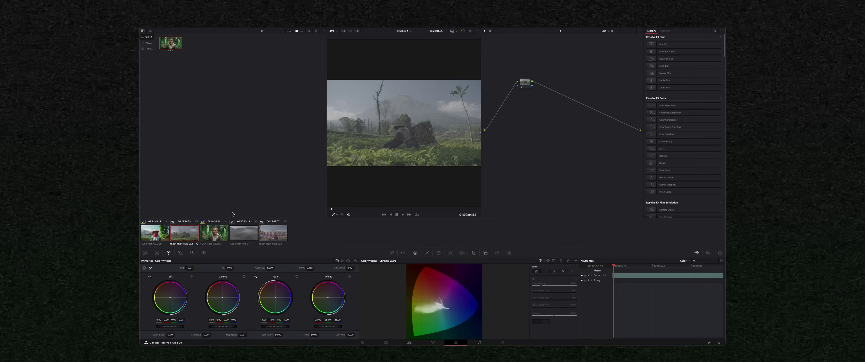
right_click(170, 43)
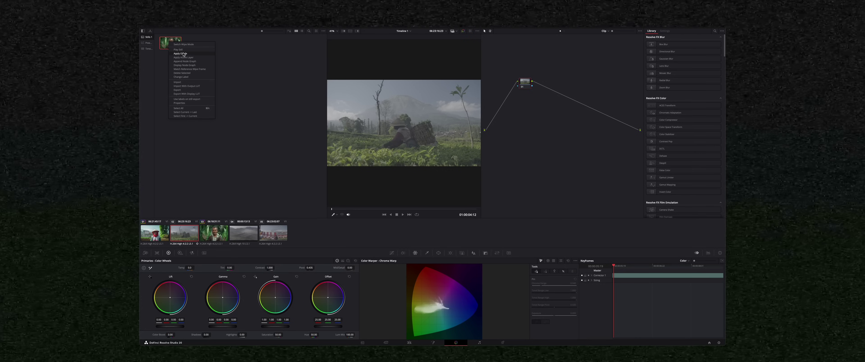
click(190, 54)
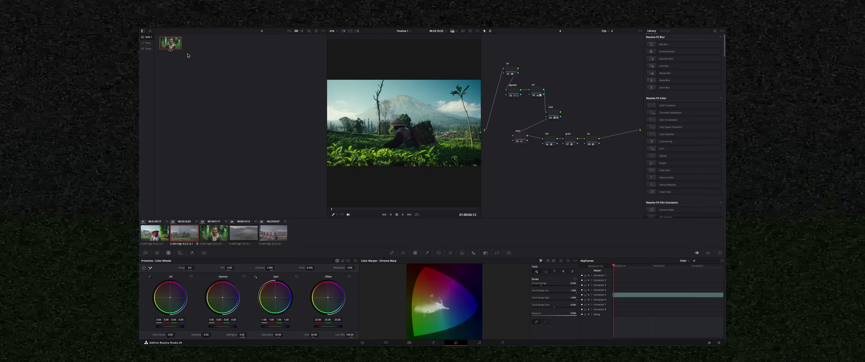
click(255, 236)
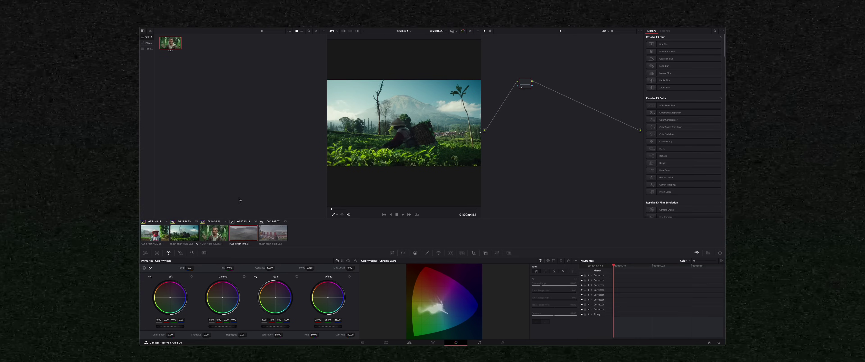
right_click(182, 44)
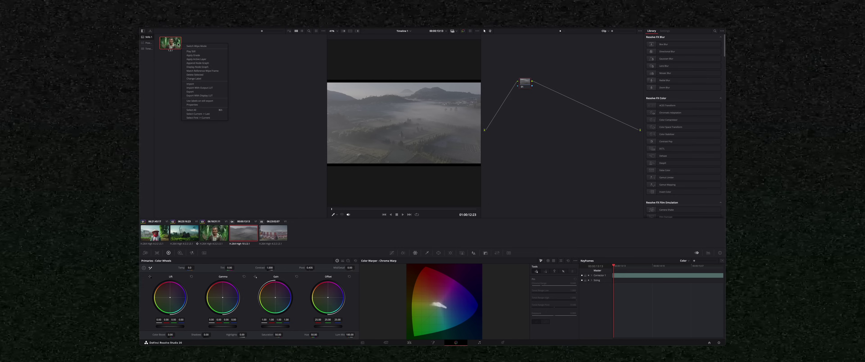
click(190, 54)
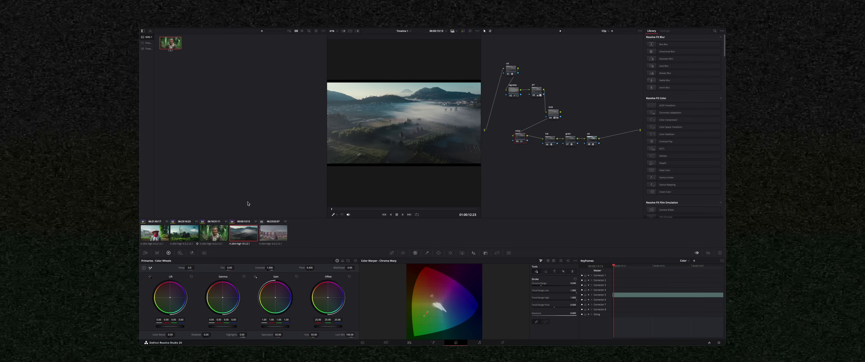
key(ctrl+z)
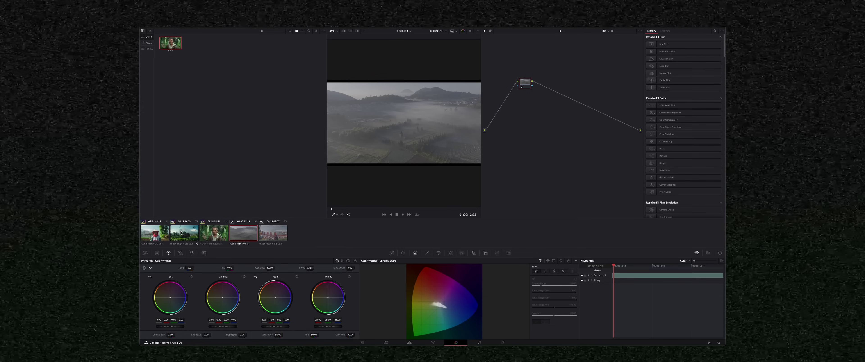
click(181, 233)
key(ctrl+z)
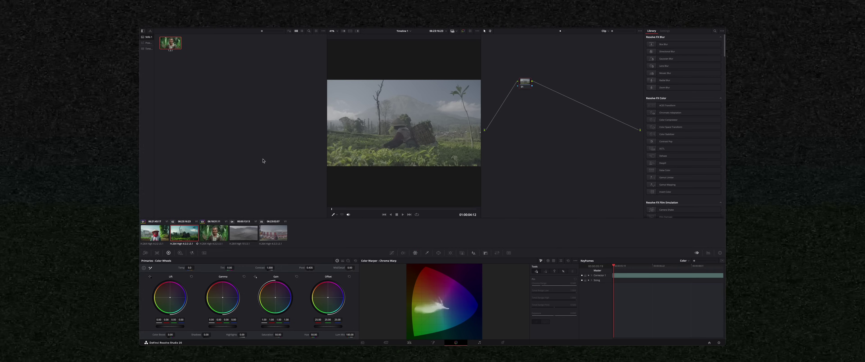
key(ctrl+shift+z)
- Undo to remove clip 02's grade again
key(ctrl+z)
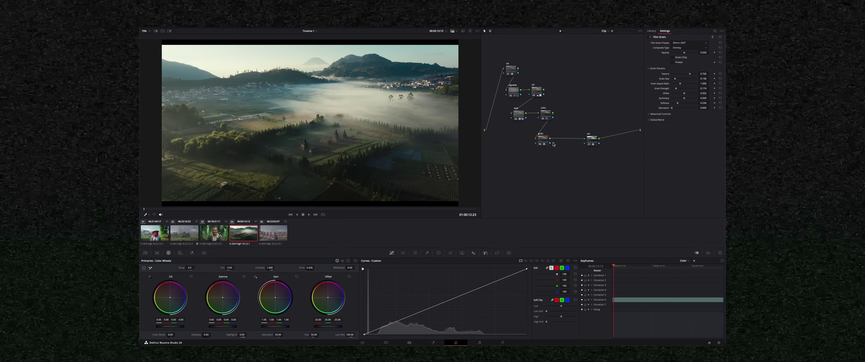
- Add a serial glow node below the grain node with a low-strength Gaussian Blur found by searching 'gaus'
key(alt+s)
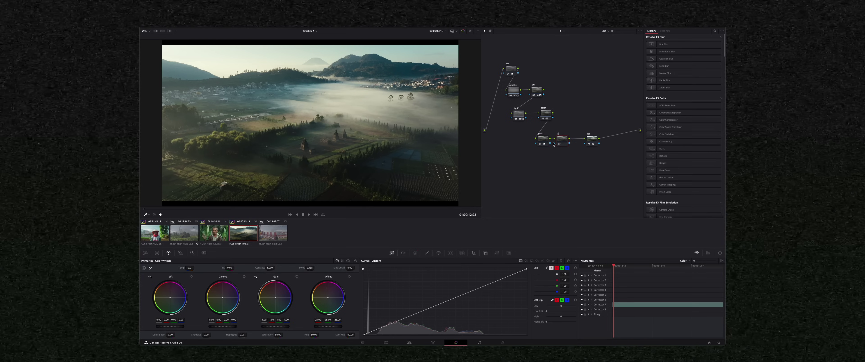
drag(556, 144, 566, 166)
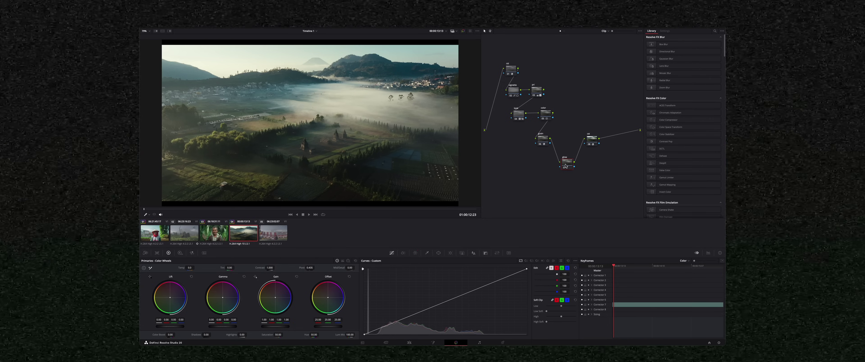
click(715, 31)
text(gaus)
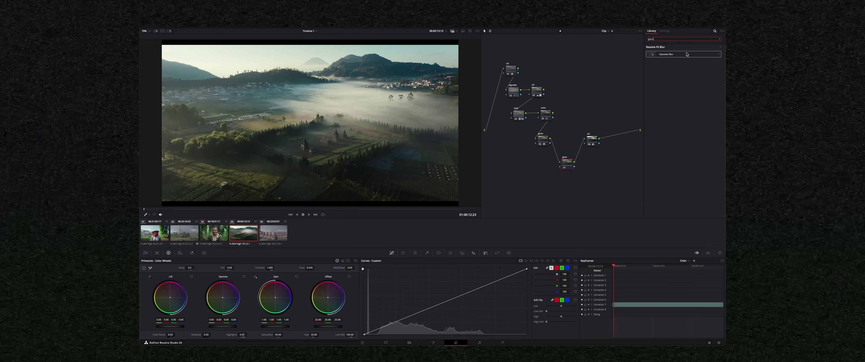
drag(686, 54, 566, 162)
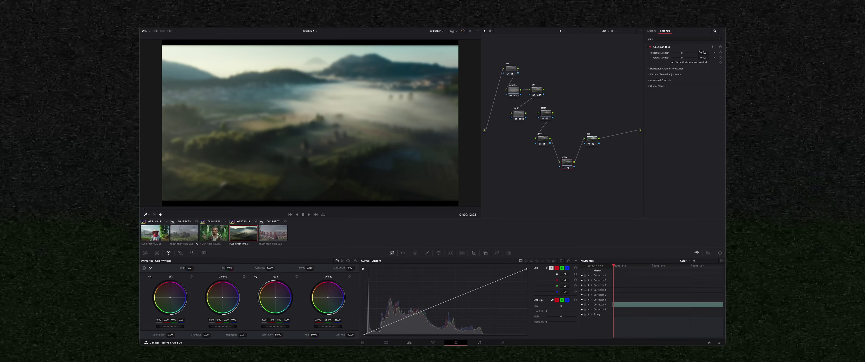
mouse_move(703, 52)
mouse_down()
mouse_move(682, 52)
mouse_move(719, 53)
mouse_up()
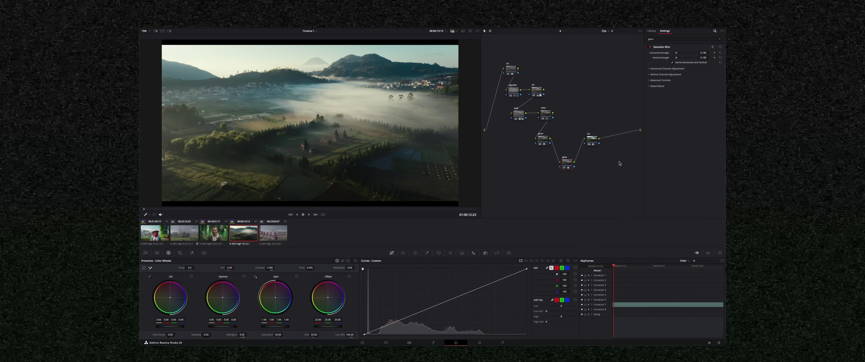
- Set the glow node's composite mode to Softlight and toggle it with Ctrl+D to compare
right_click(566, 165)
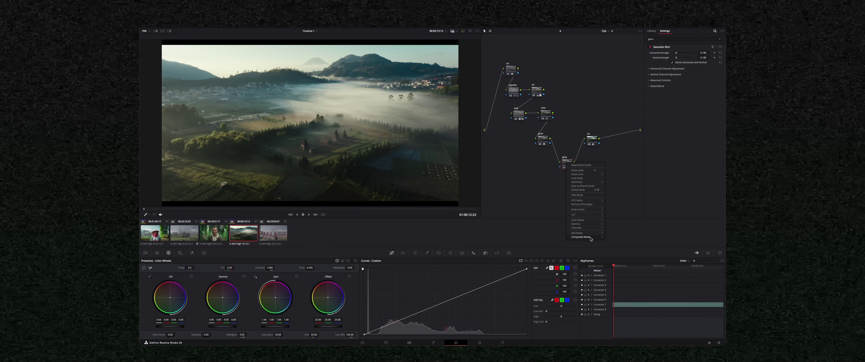
mouse_move(591, 239)
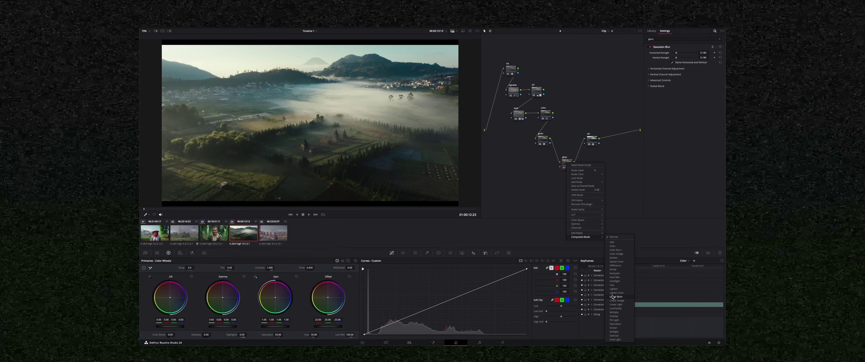
click(620, 332)
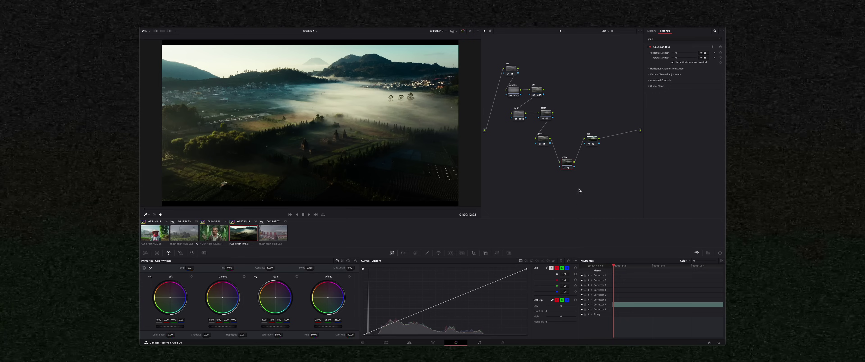
key(ctrl+d)
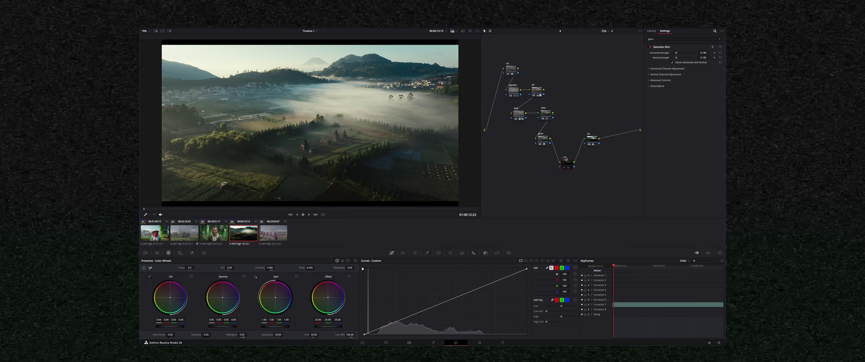
key(ctrl+d)
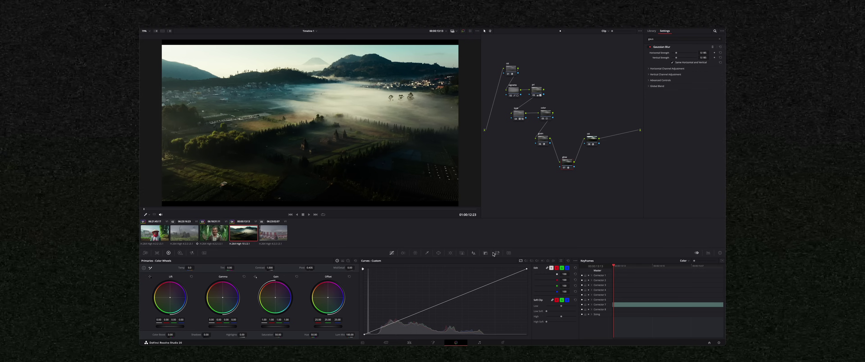
- Lower the glow node's Key Output Gain to 0.720 and compare it on and off
click(486, 254)
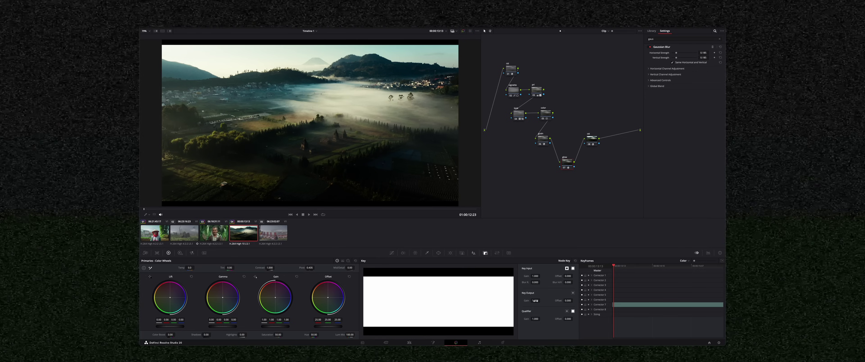
drag(536, 300, 514, 301)
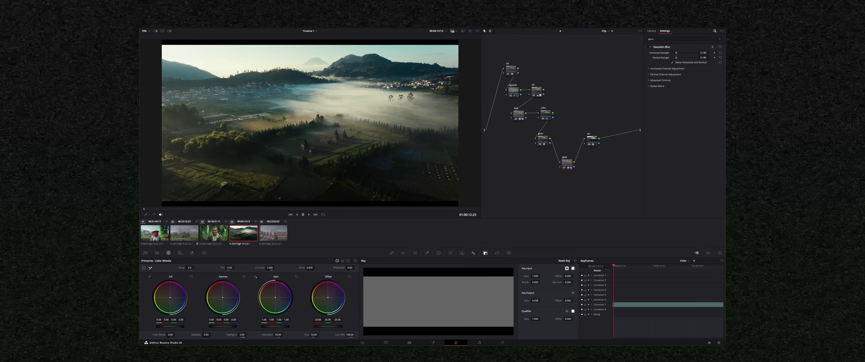
key(ctrl+d)
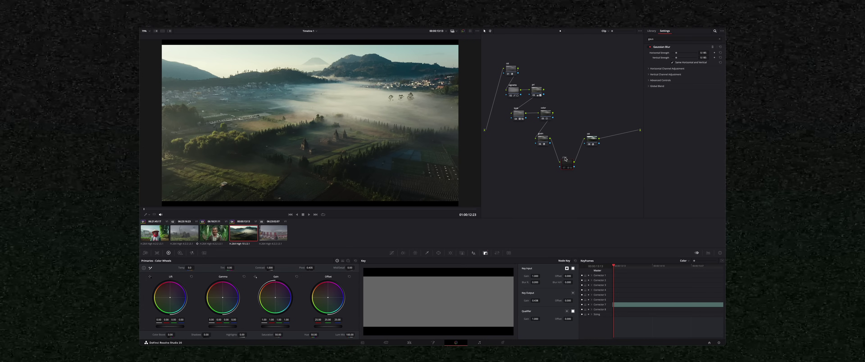
key(ctrl+d)
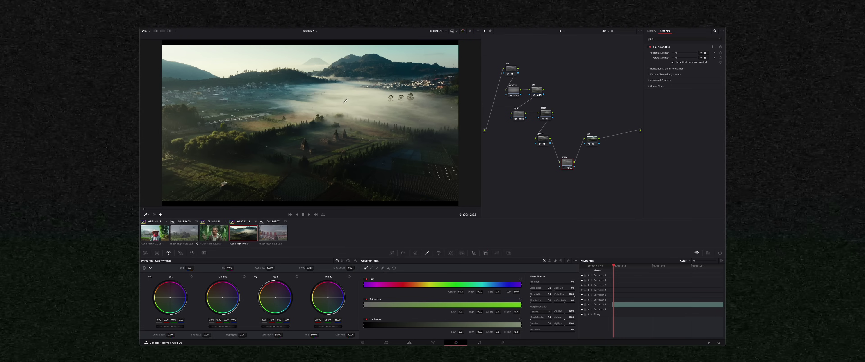
- Sample the bright mist to limit the glow, then toggle the node to compare
click(332, 106)
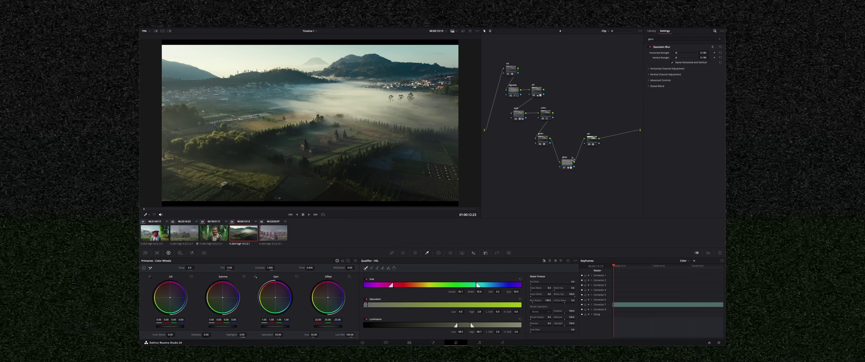
key(ctrl+d)
key(ctrl+d)
key(ctrl+d)
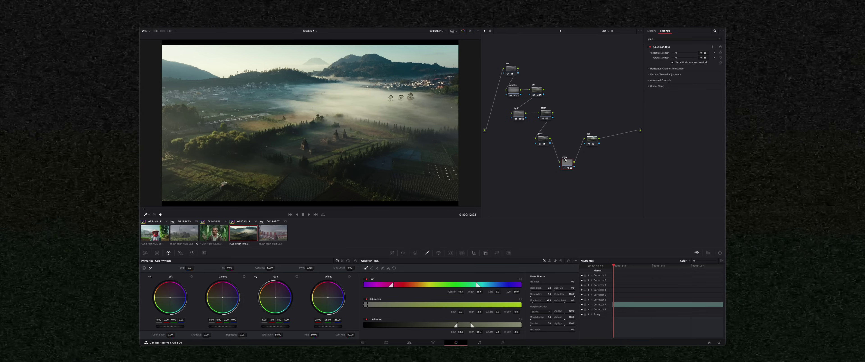
key(ctrl+d)
- Lift the glow's custom luma curve and raise the Gaussian Blur strength to 0.504
click(392, 253)
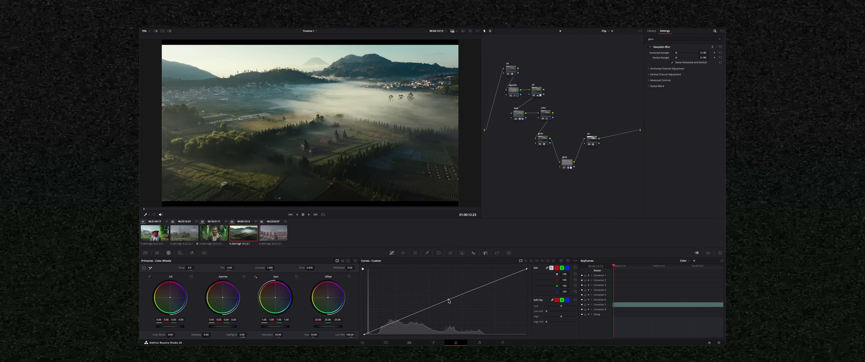
drag(443, 302, 445, 297)
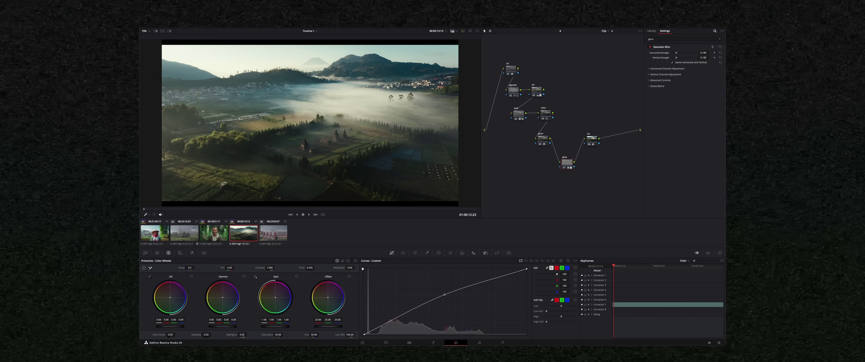
drag(677, 53, 685, 53)
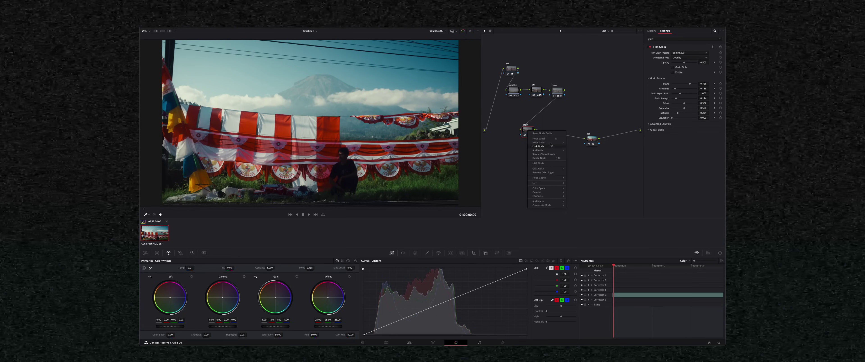
- Add a parallel node labelled 'hal' and apply Edge Detect to it, found by searching 'edg'
mouse_move(555, 150)
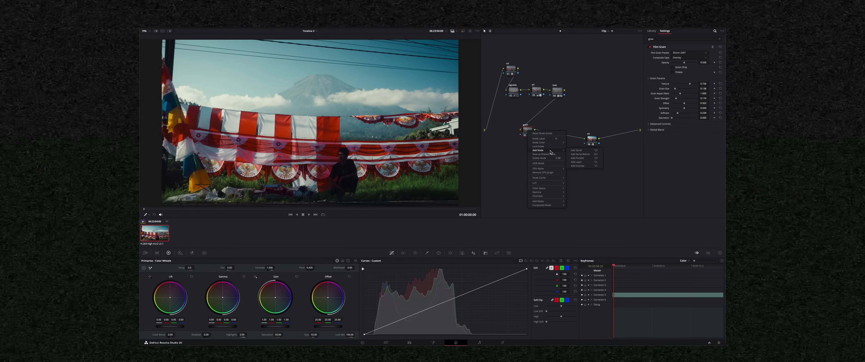
click(586, 159)
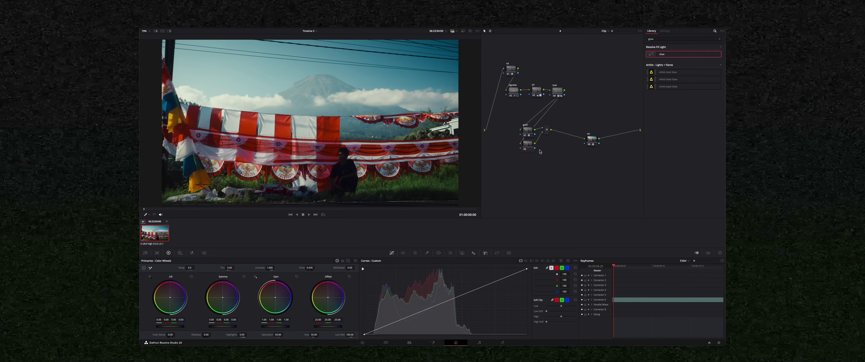
text(halation)
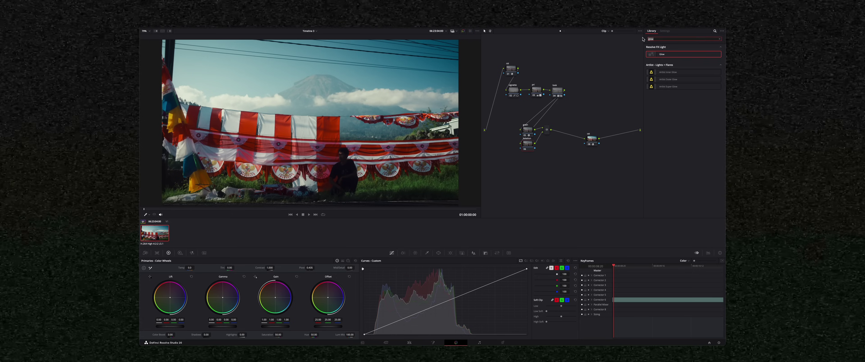
text(edge)
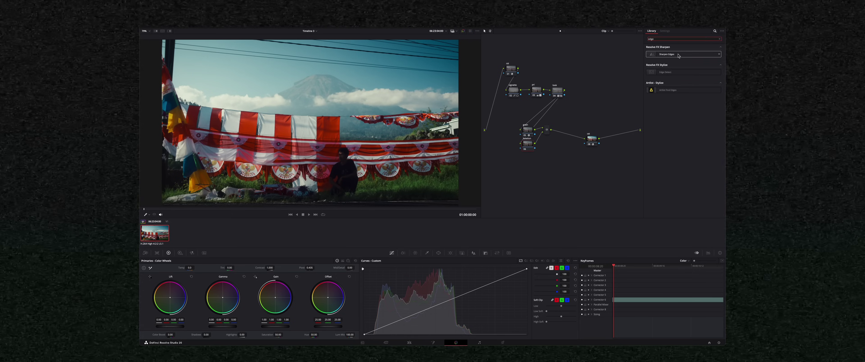
drag(667, 72, 530, 147)
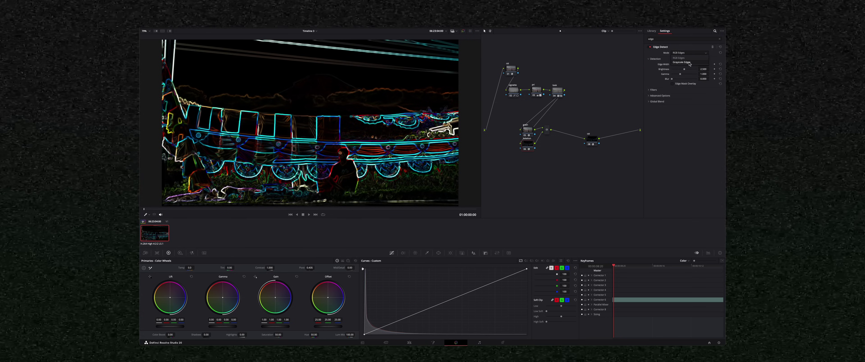
- Switch Edge Detect to Grayscale Edges and widen Edge Width from 0.200 to 0.225
click(682, 62)
drag(678, 70, 679, 85)
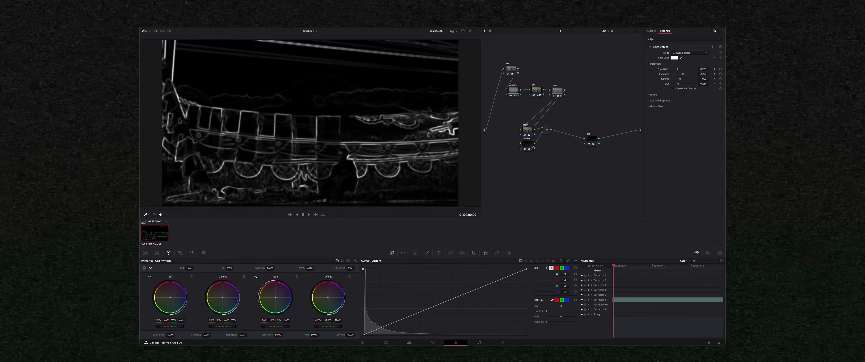
- Key the halation with an HSL qualifier: Hue off, bright areas sampled, Luminance Low raised to 59.3
click(427, 254)
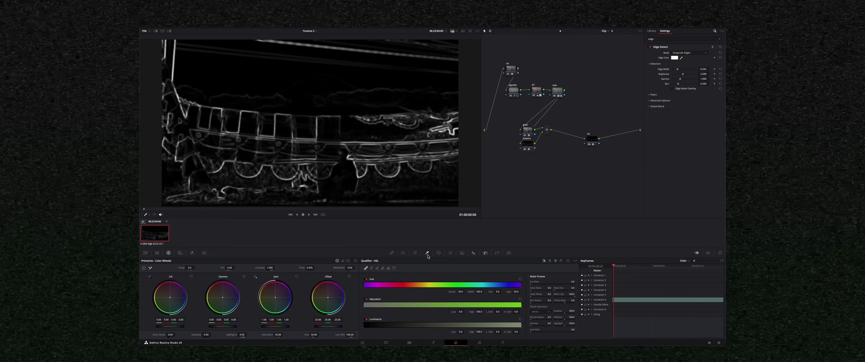
click(366, 280)
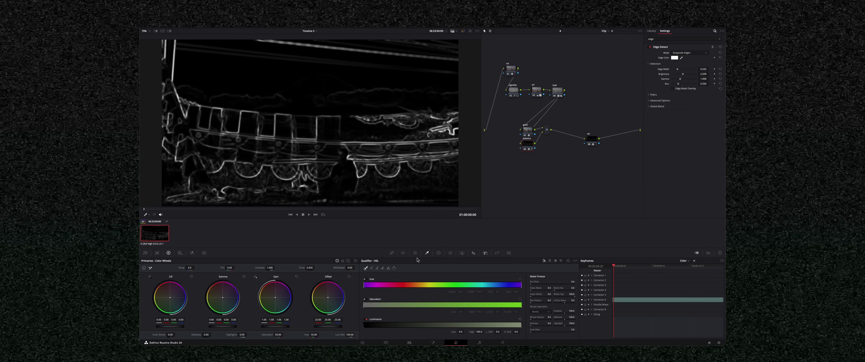
key(ctrl+d)
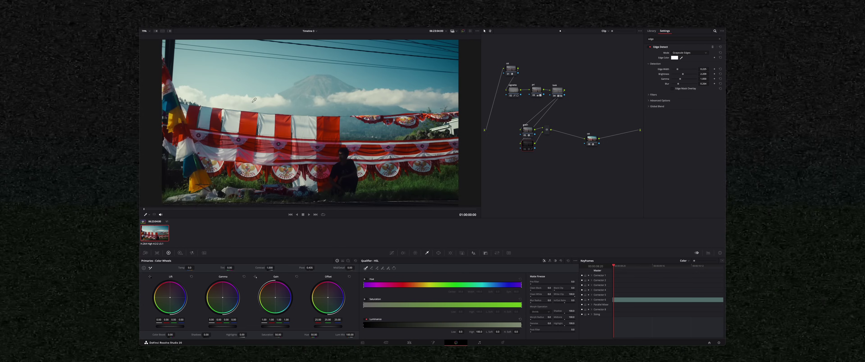
key(ctrl+d)
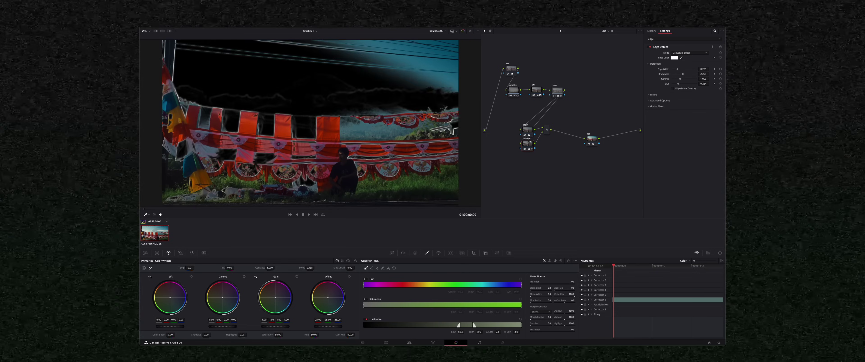
click(267, 111)
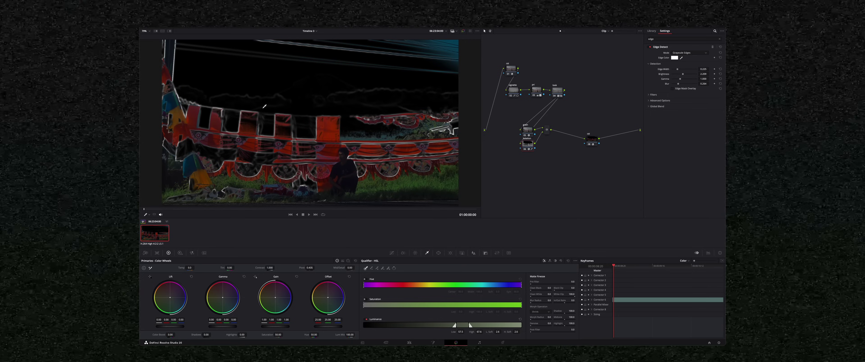
drag(461, 332, 484, 332)
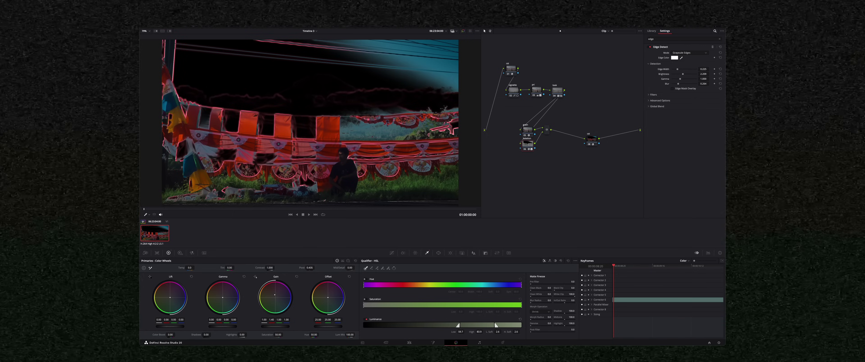
- Set the halation node's composite mode to Screen, after briefly trying Add
scroll(260, 140, up, 8)
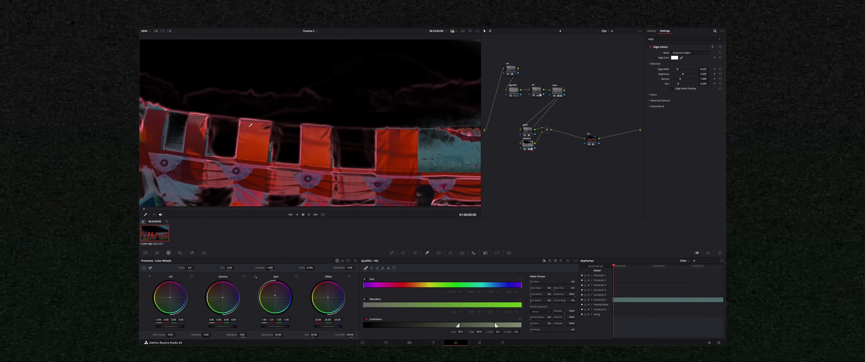
key(ctrl+minus)
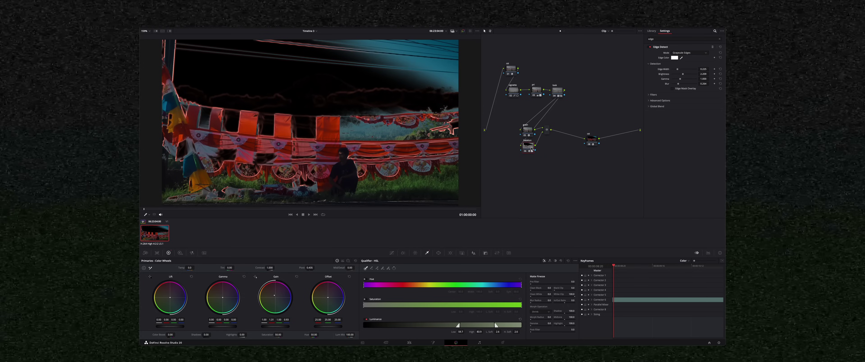
right_click(528, 143)
click(577, 227)
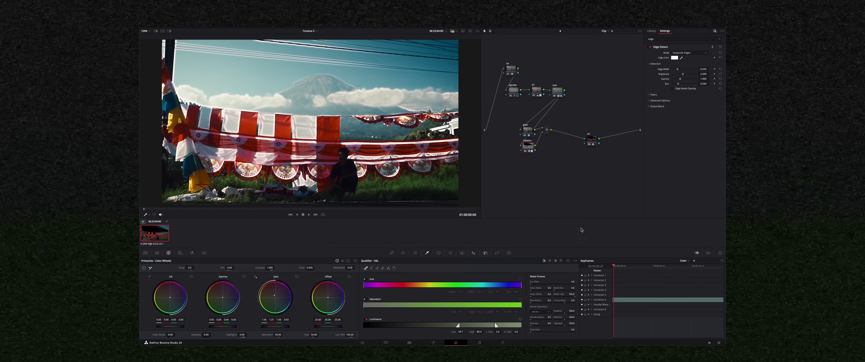
right_click(528, 145)
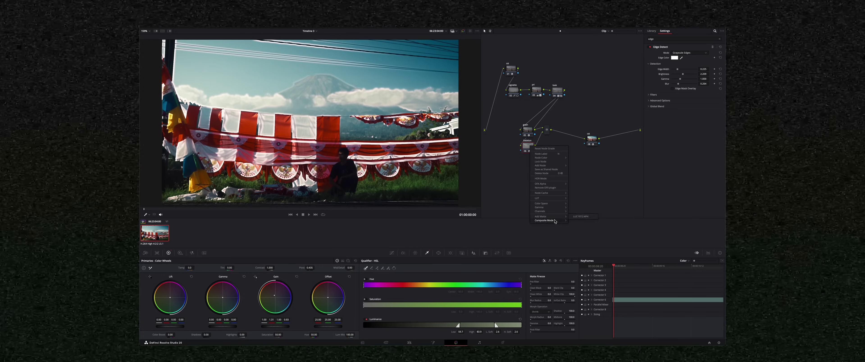
mouse_move(558, 220)
click(578, 312)
- Lower the halation Key Output Gain to 0.293 and toggle the node to compare
click(485, 253)
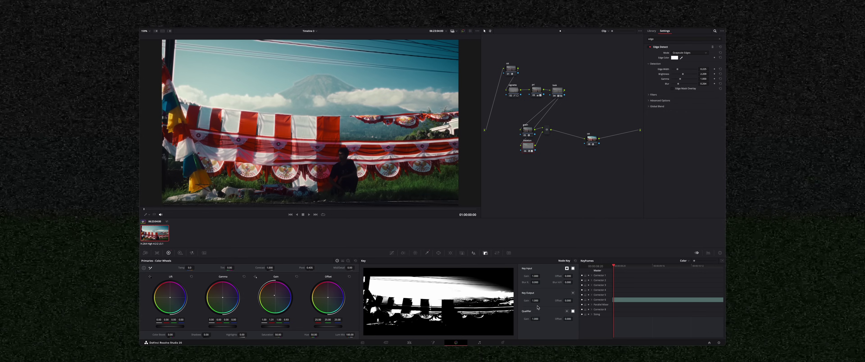
drag(536, 301, 512, 300)
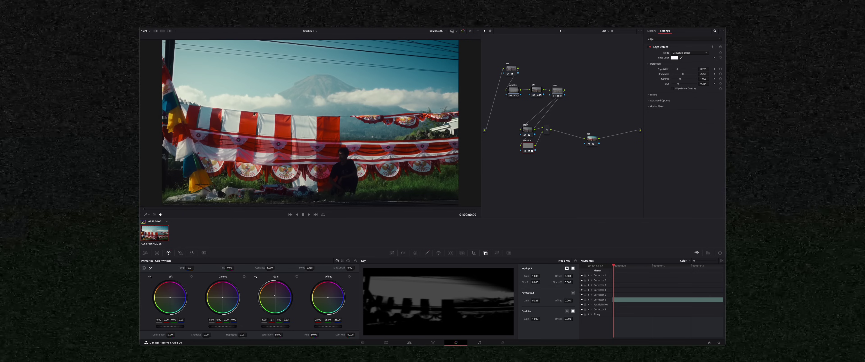
scroll(254, 113, up, 3)
key(ctrl+d)
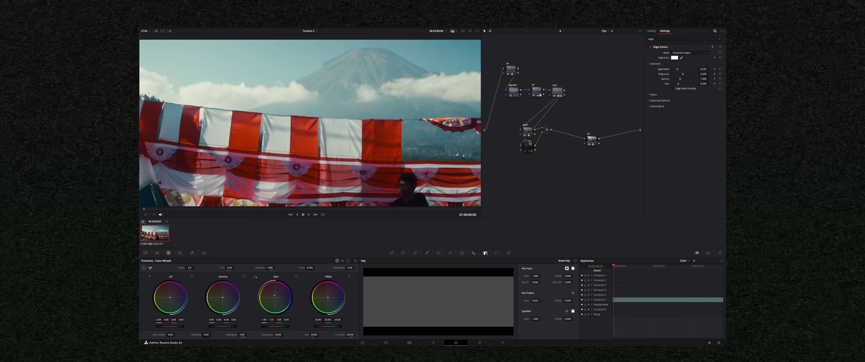
key(ctrl+d)
key(ctrl+d)
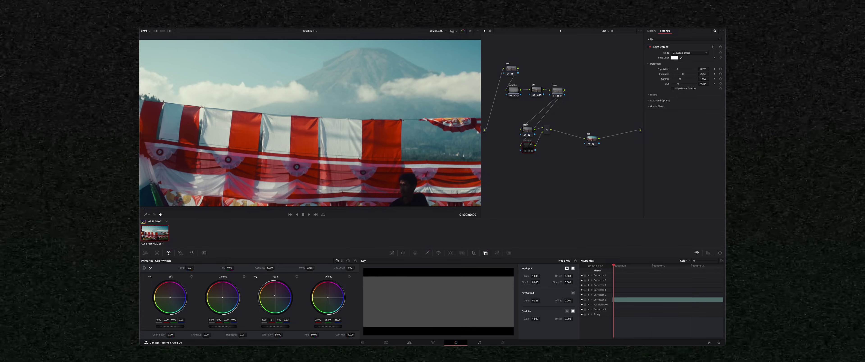